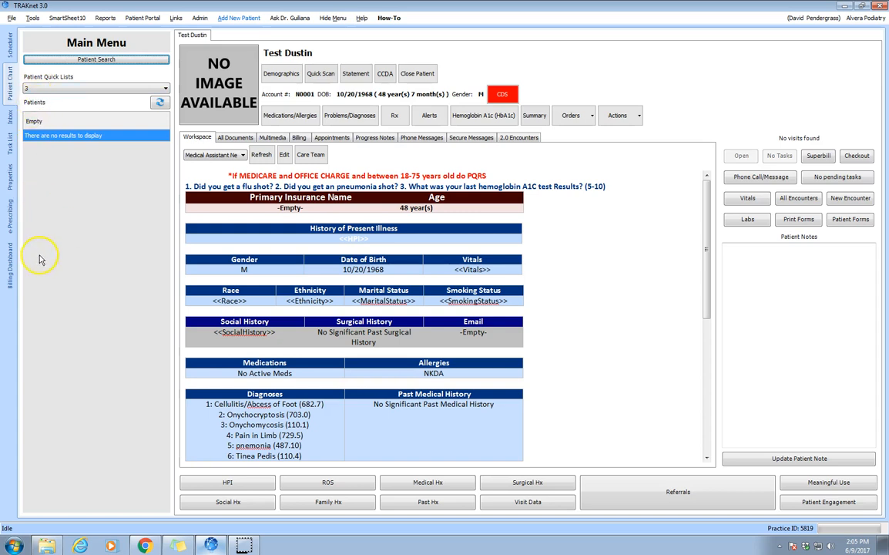
Open the 2 Common Prescriptions workbook from the MA stuff folder in Dropbox and review its medication, number and sig columns
click(48, 546)
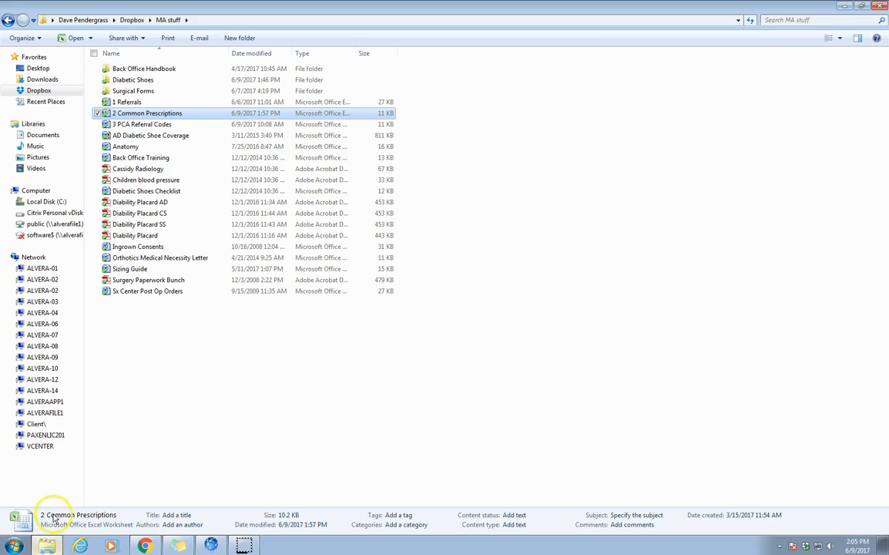
click(58, 92)
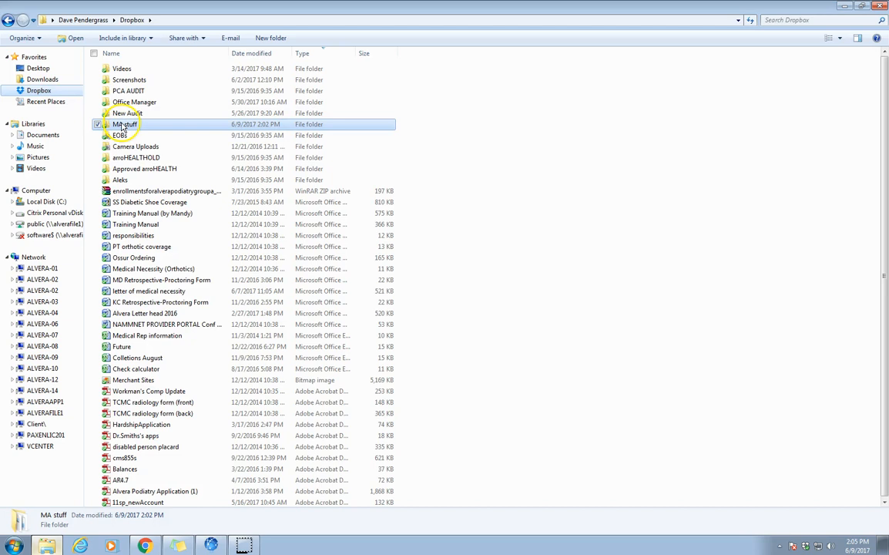
double_click(121, 126)
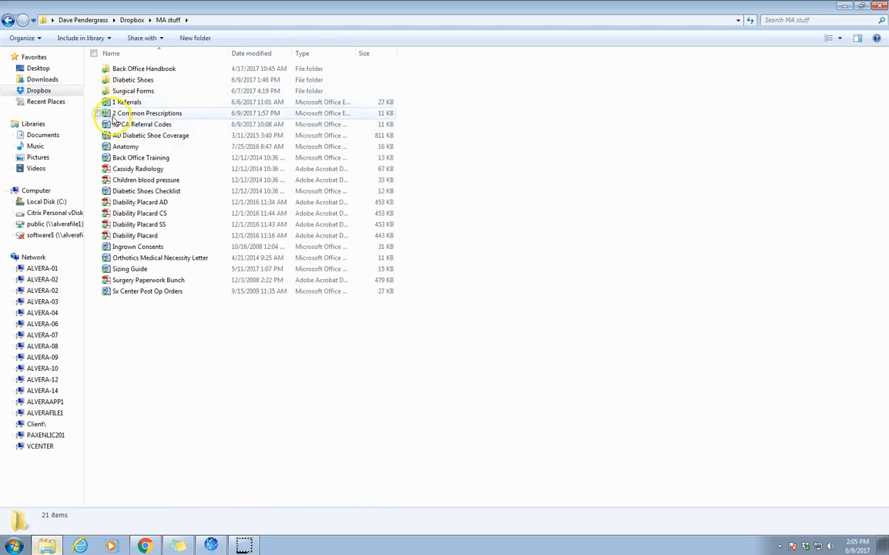
double_click(154, 115)
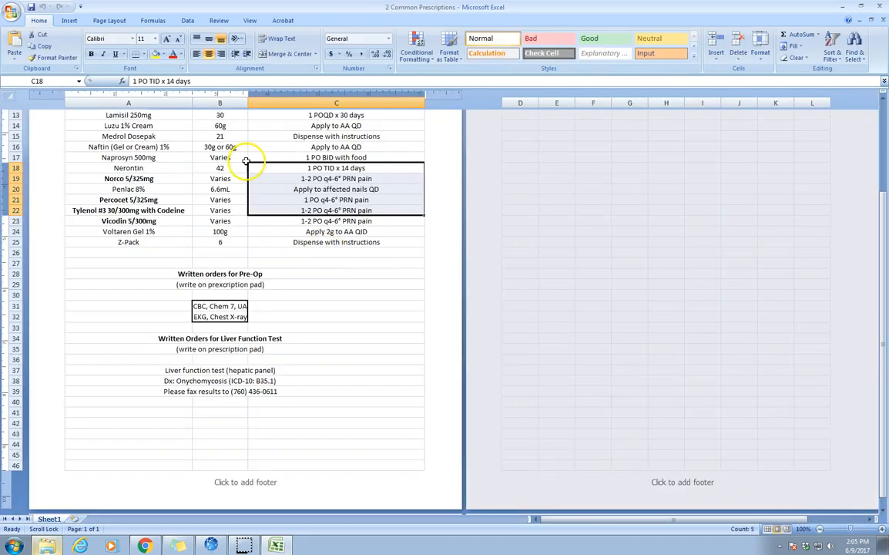
scroll(177, 308, up, 4)
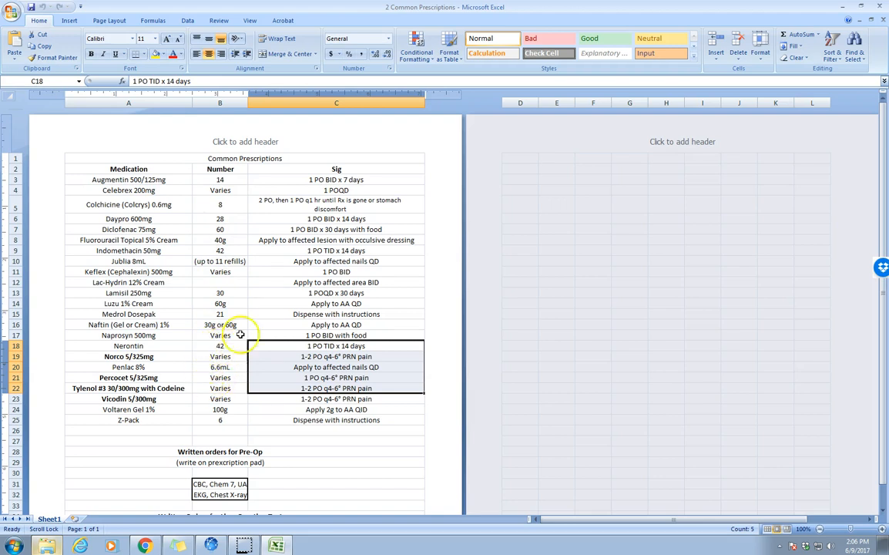
click(339, 170)
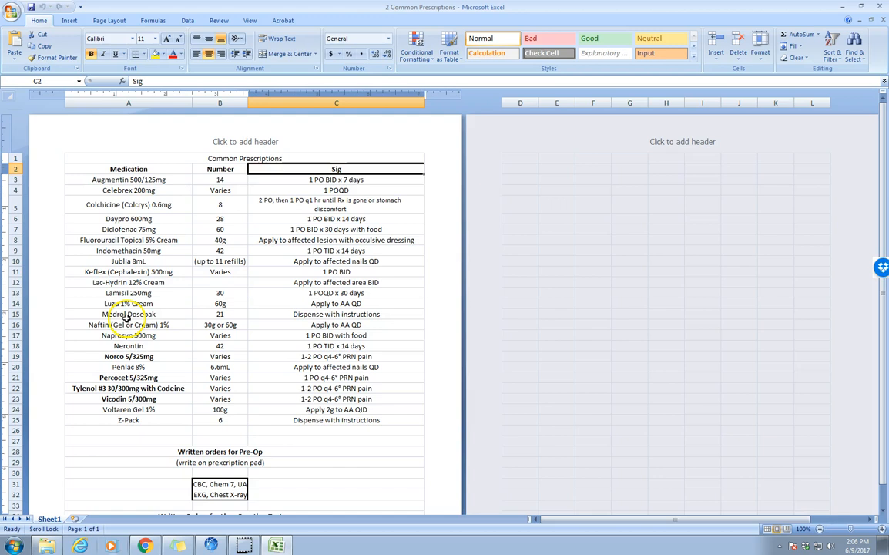
Switch to TRAKnet and start a new prescription from the test patient's prescriptions and refills
click(208, 547)
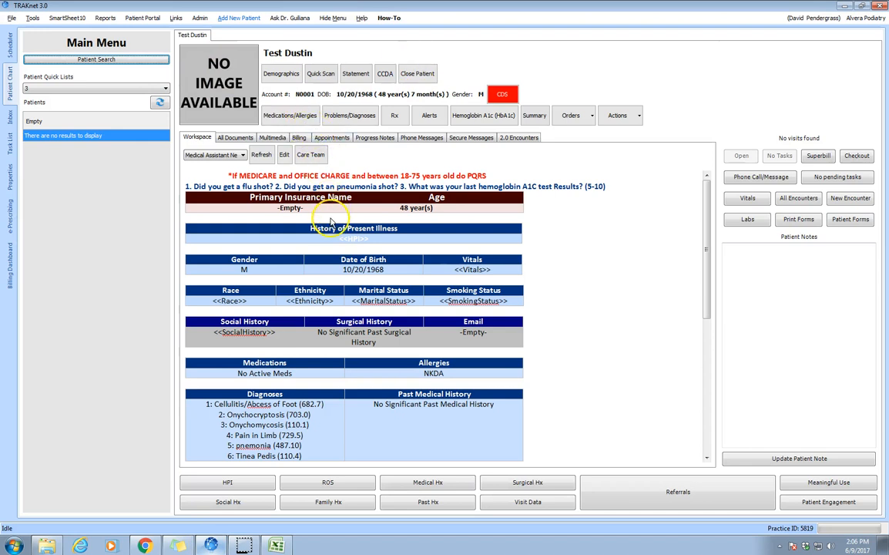
click(399, 119)
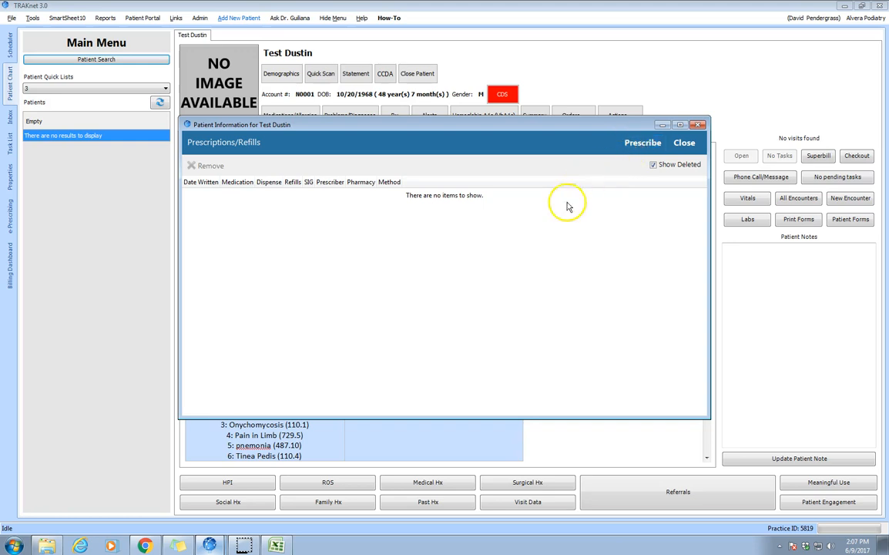
click(629, 145)
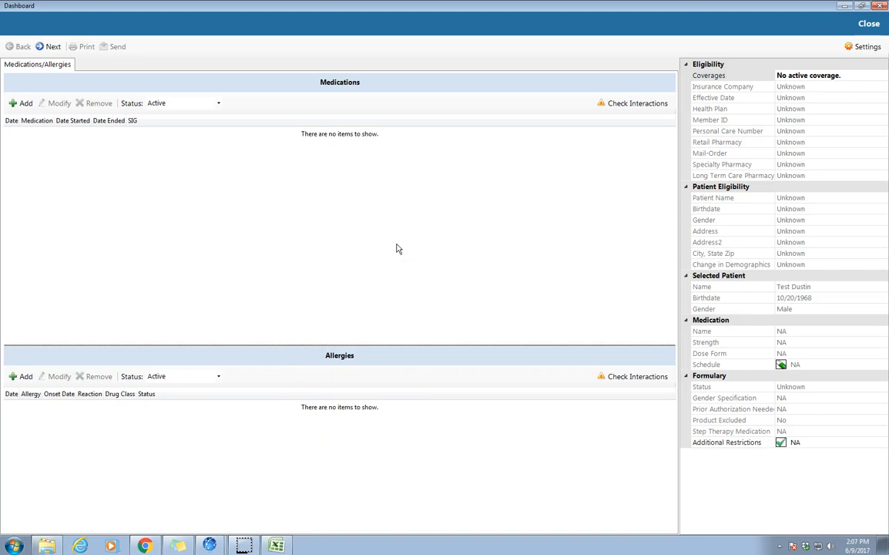
Examine the Favorites, LexiComp and Pharmacy Benefit Managers sources for adding an active medication, and exit without adding one
click(30, 108)
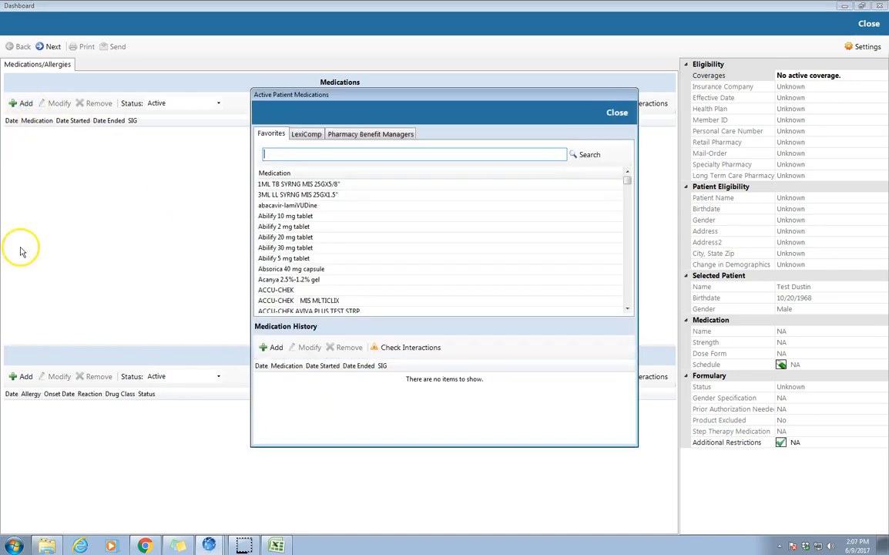
click(306, 135)
click(341, 155)
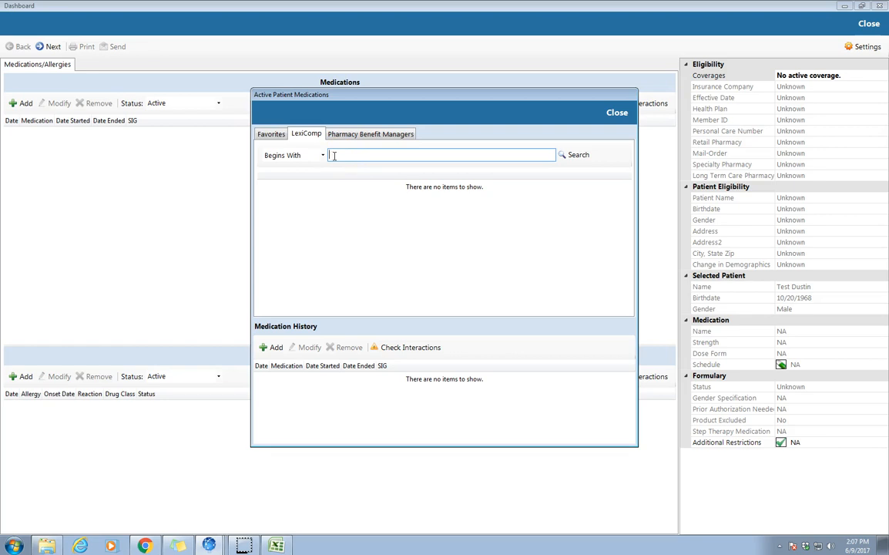
click(335, 136)
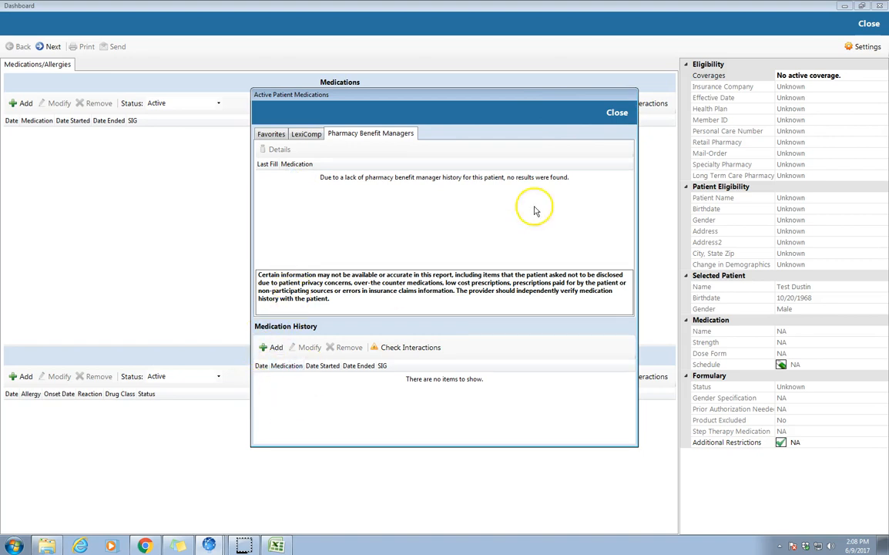
click(617, 114)
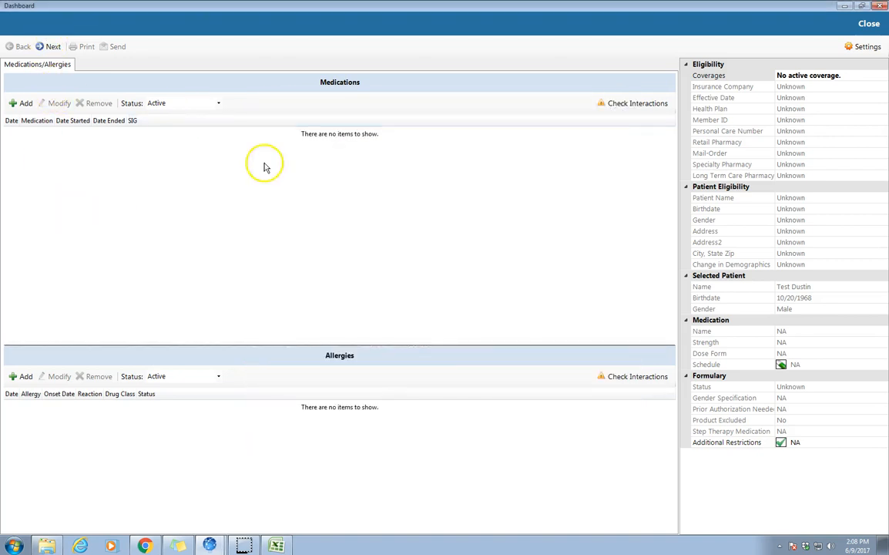
Proceed from the medications and allergies review to the favorites list for selecting the medication to prescribe
click(49, 46)
click(493, 308)
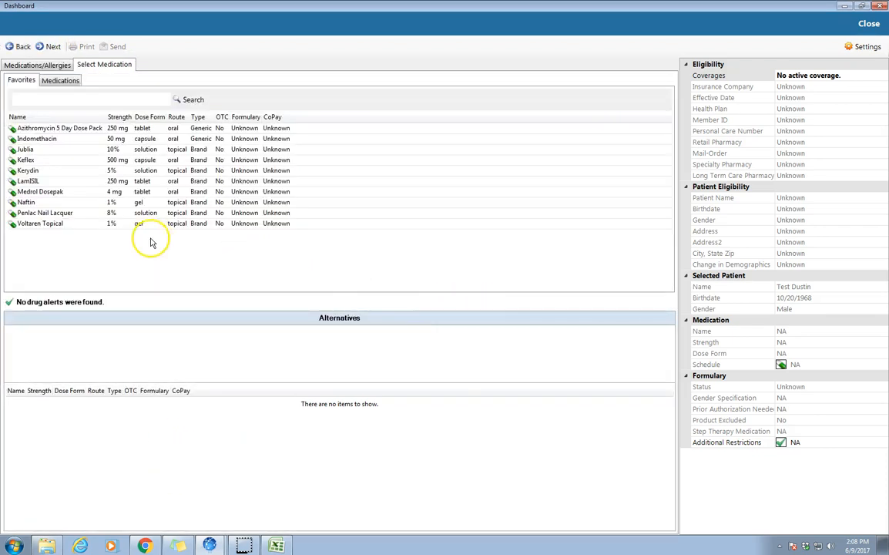
click(40, 97)
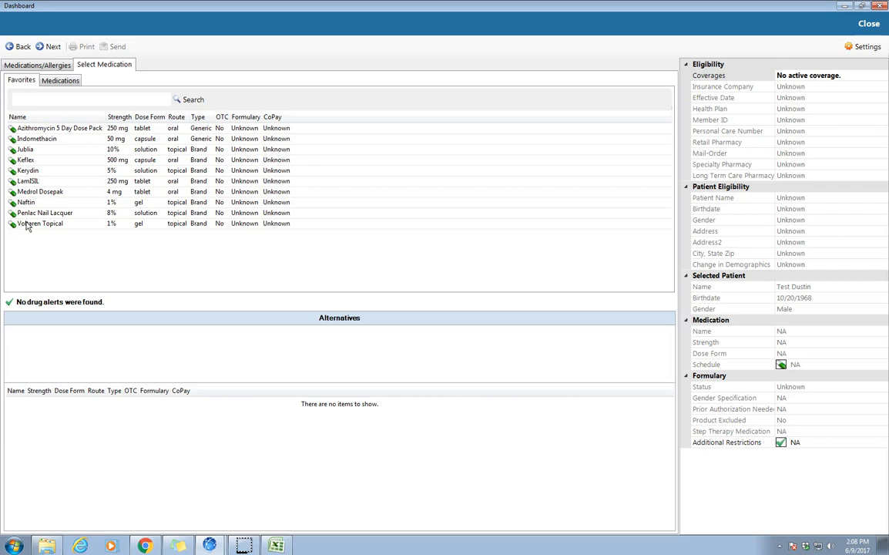
Search the full medication list for lamisil and select the LamISIL 125 mg oral granule
click(52, 81)
click(86, 100)
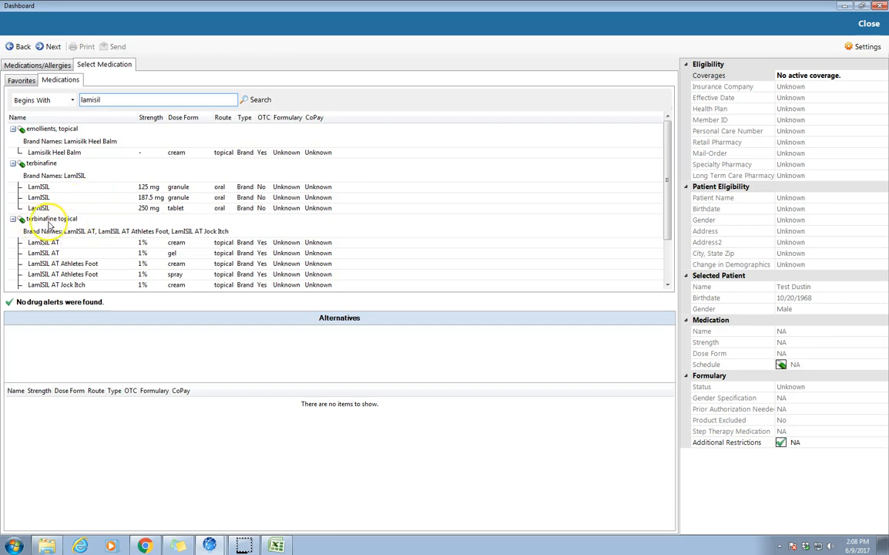
click(140, 197)
click(137, 188)
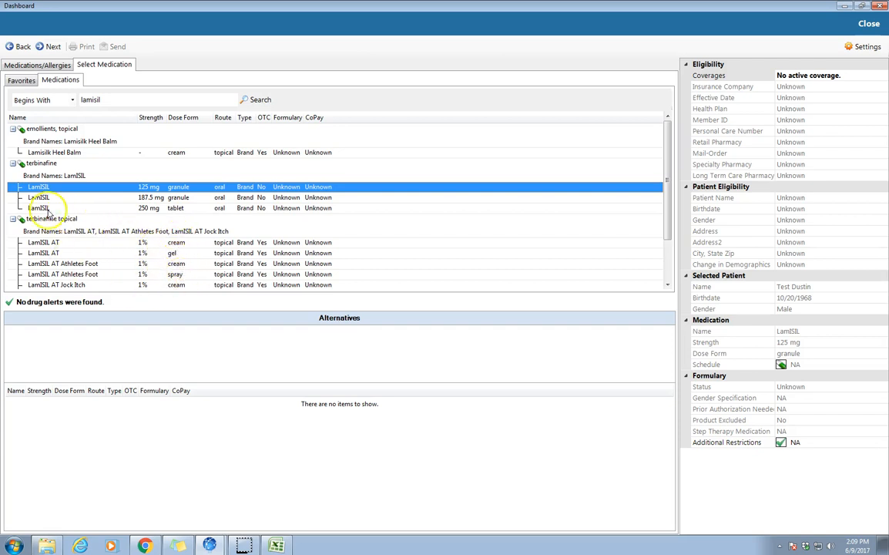
Select Medrol Dosepak 4 mg tablet from the favorite medications and continue to the prescription writer
click(21, 82)
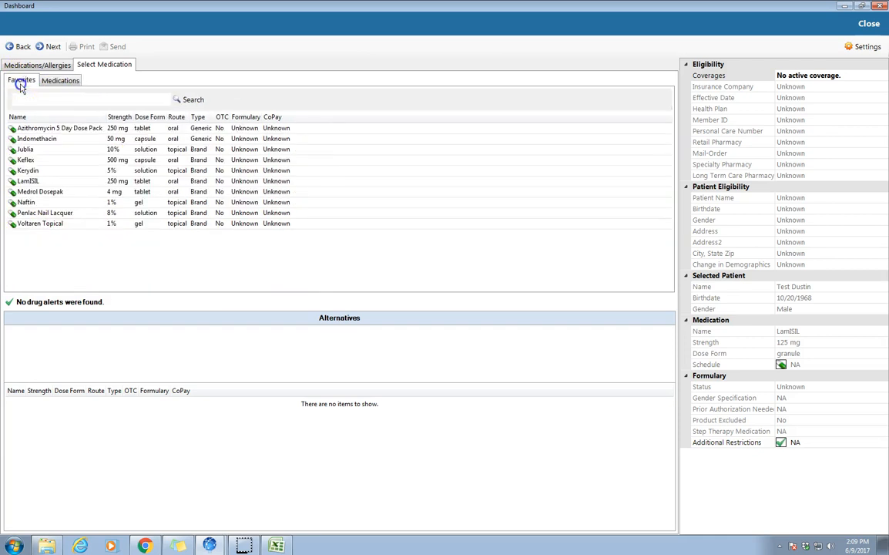
click(21, 192)
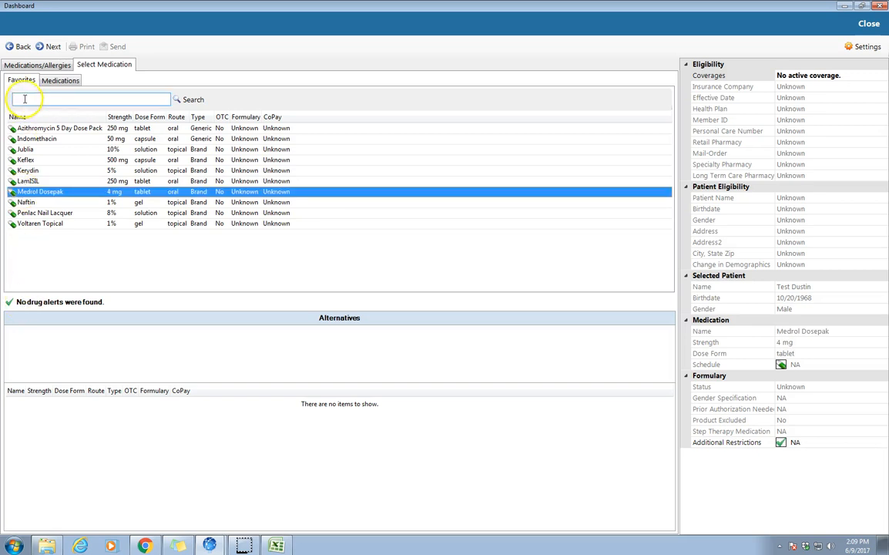
click(49, 47)
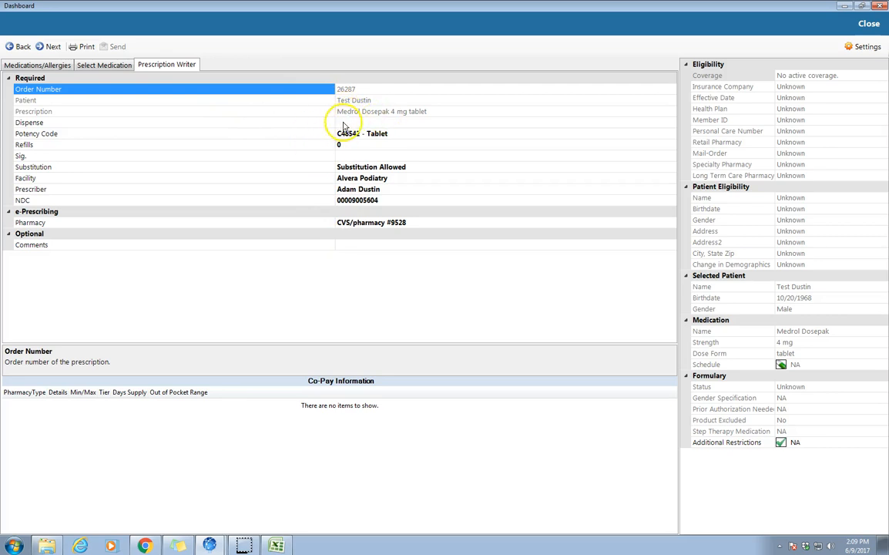
Look up the Medrol Dosepak dispense number in the Common Prescriptions workbook in Excel, and return to the TRAKnet prescription dashboard
click(318, 124)
click(378, 122)
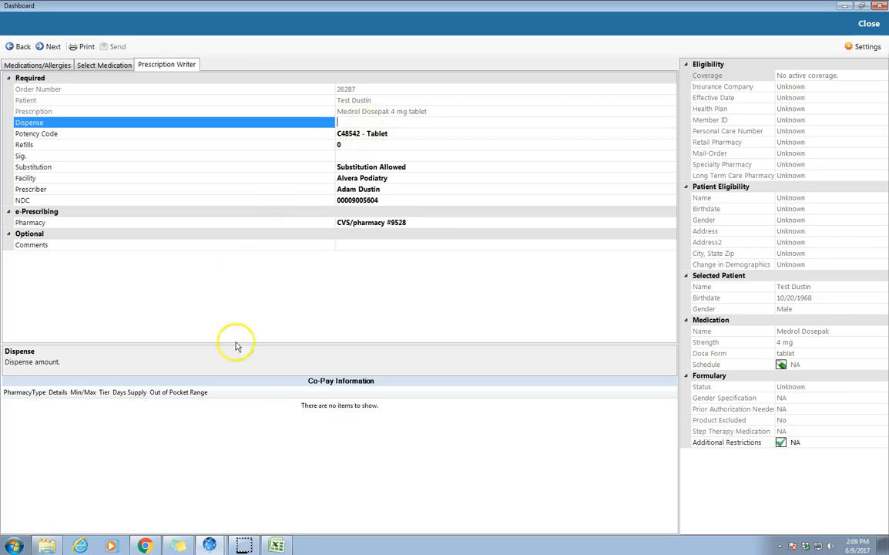
click(275, 544)
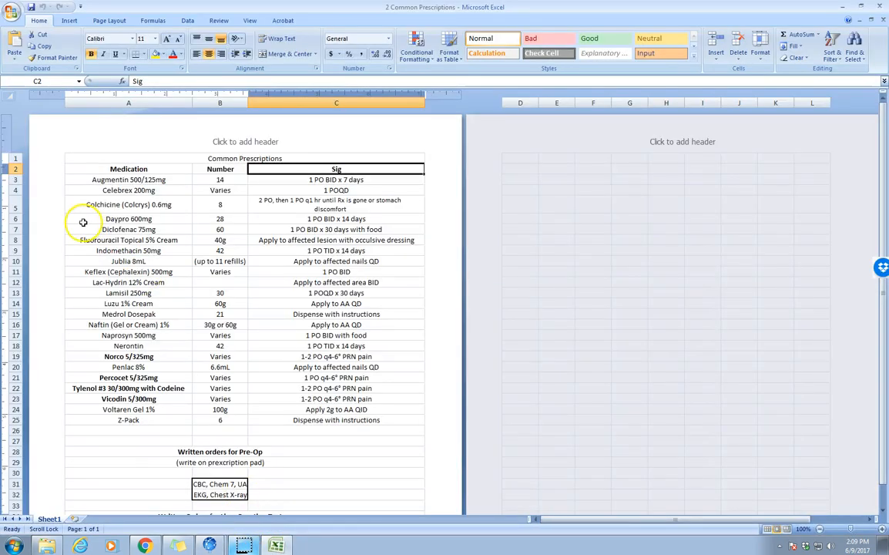
click(115, 314)
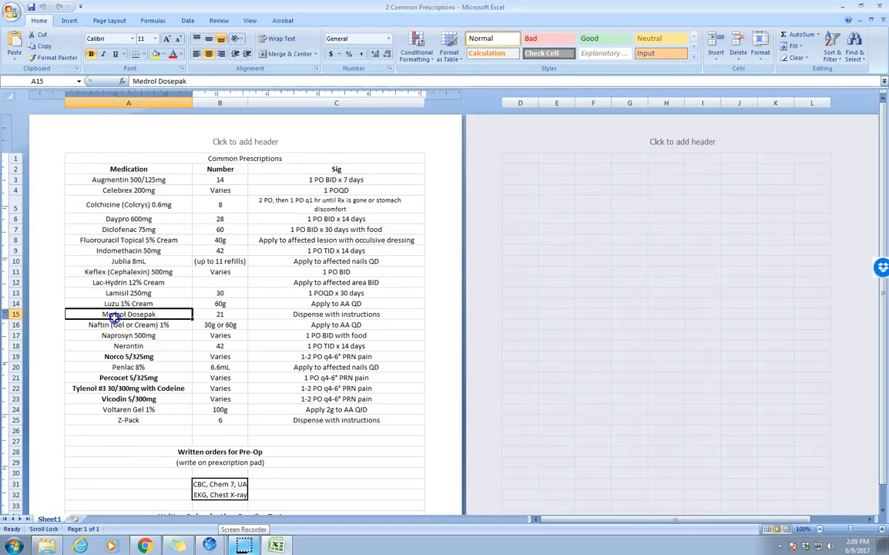
click(199, 315)
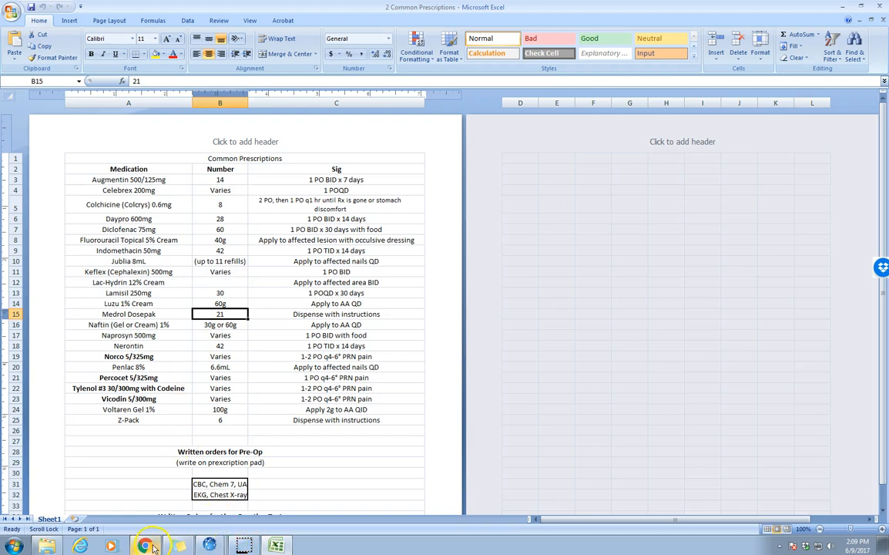
mouse_move(209, 544)
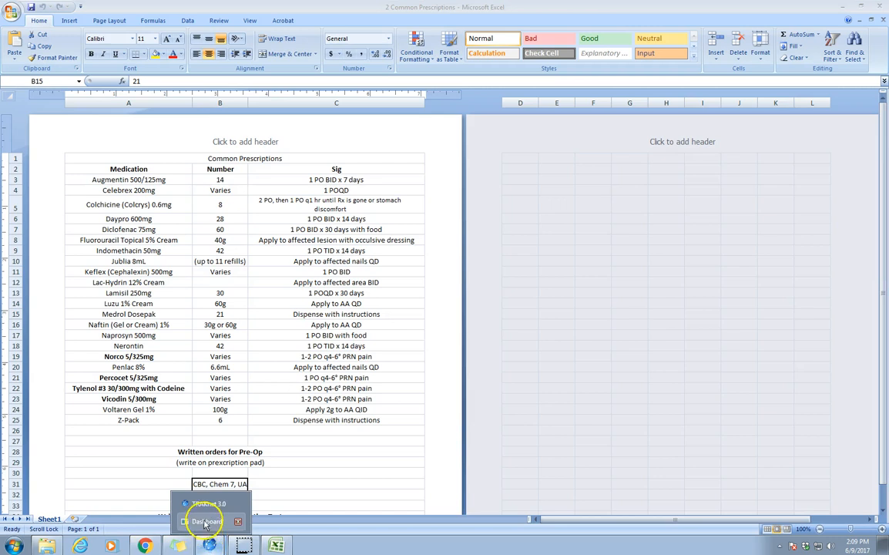
click(205, 521)
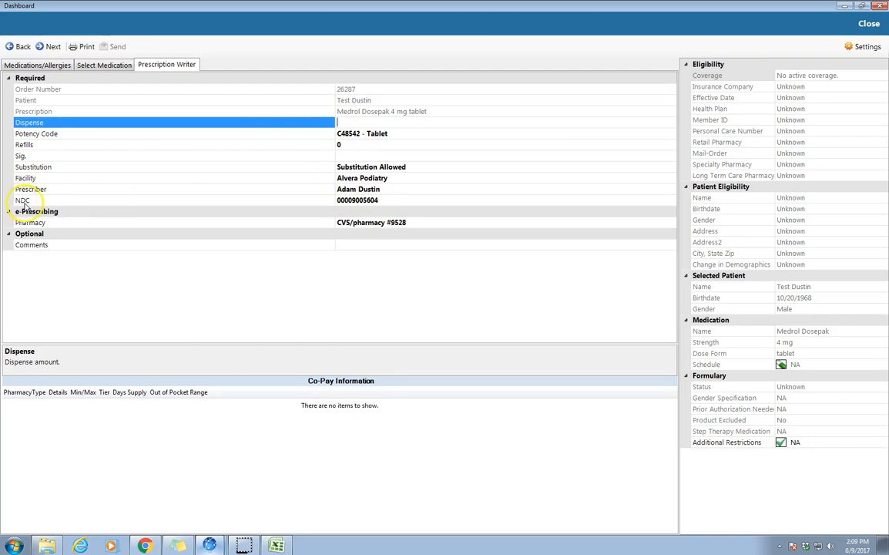
Set the dispense amount to 21 by choosing the 21 pack size in the prescription's NDC details
click(343, 199)
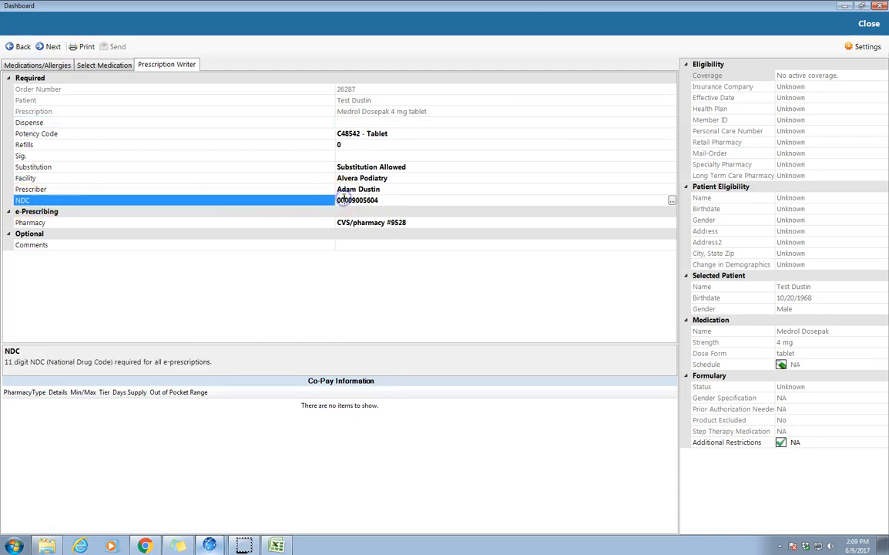
click(671, 202)
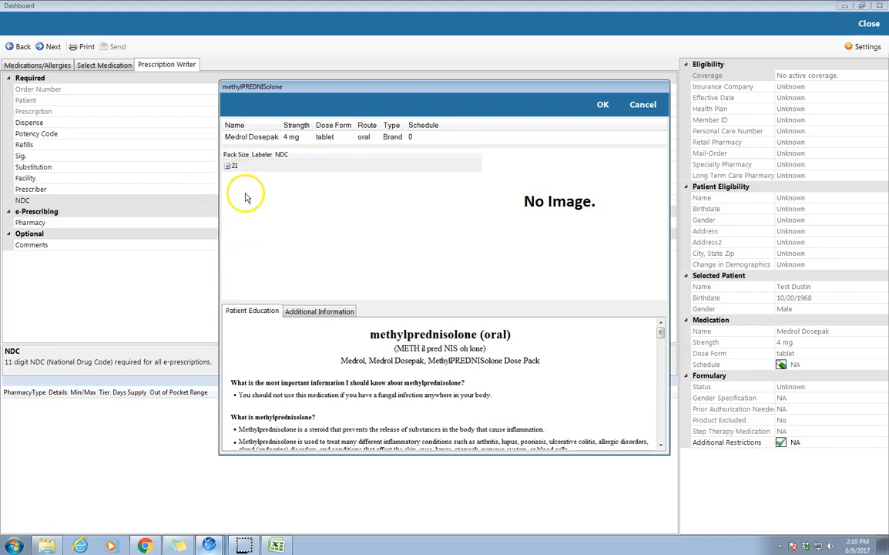
click(233, 165)
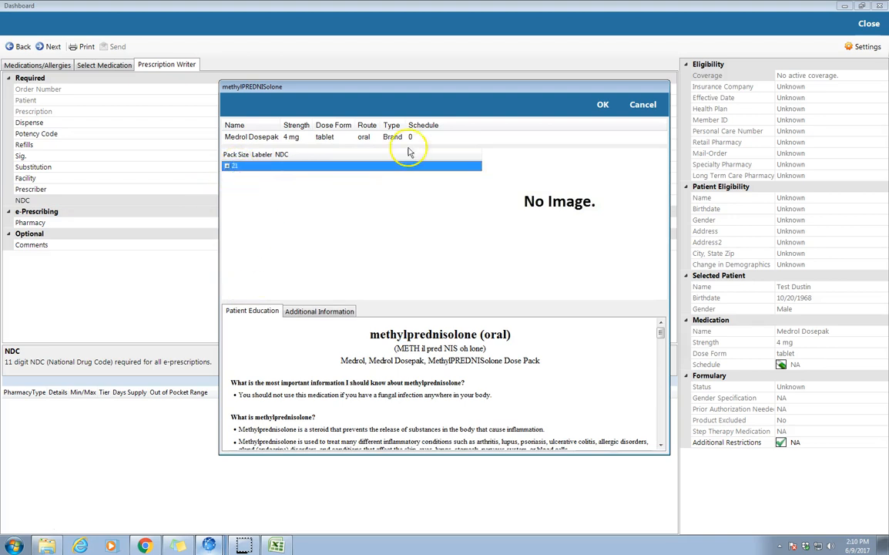
click(599, 104)
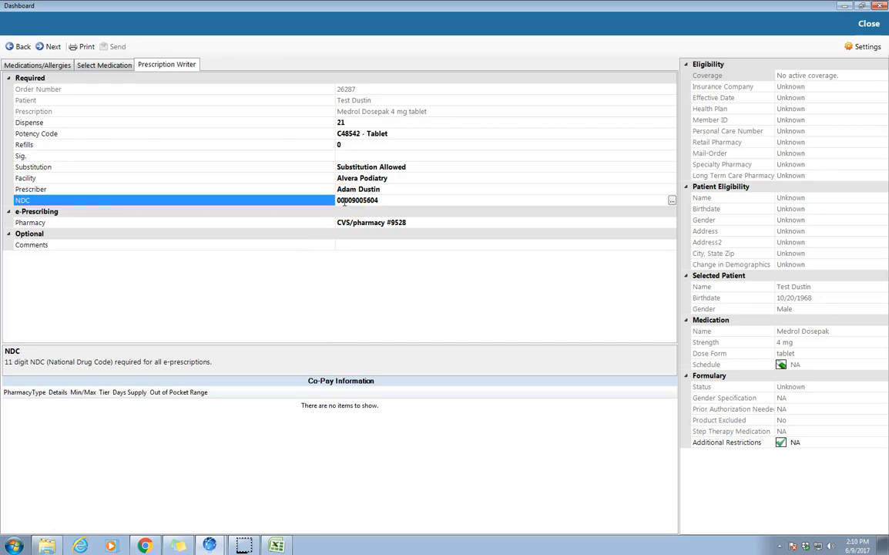
Check the available refill quantities for the prescription without changing the selection
click(342, 144)
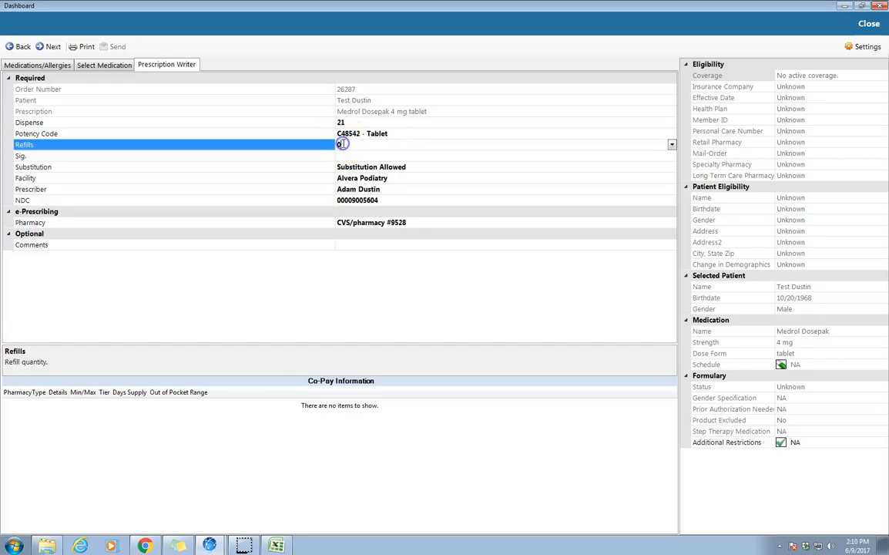
click(671, 145)
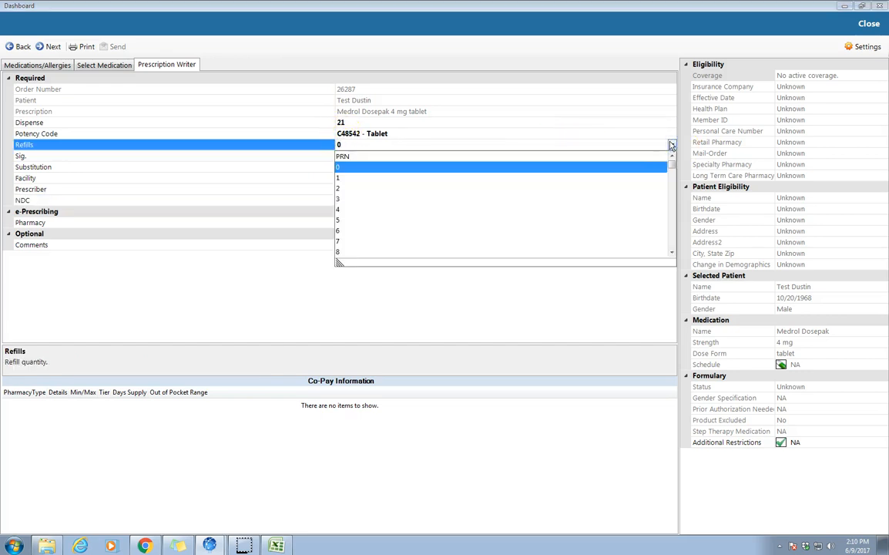
click(671, 145)
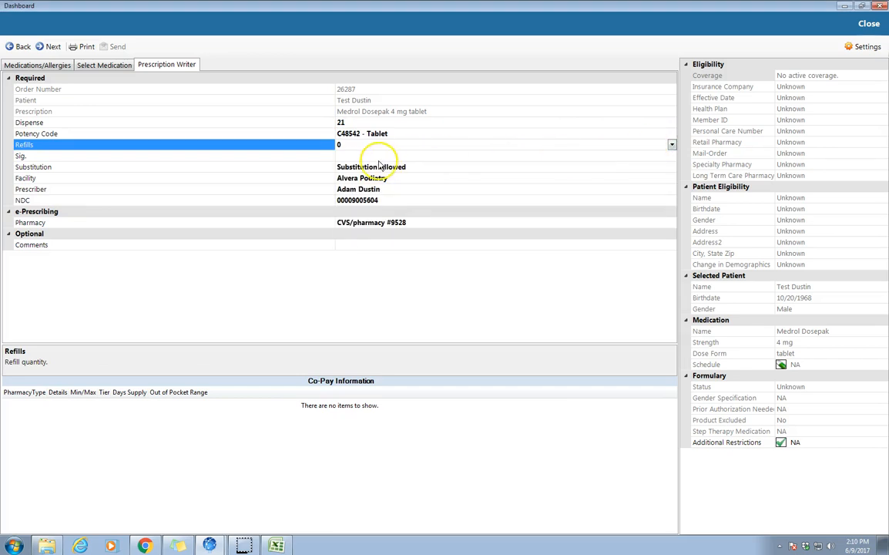
Look up the Medrol Dosepak directions in the Common Prescriptions workbook in Excel and set the TRAKnet prescription's Sig. to Dispense with instructions
click(106, 157)
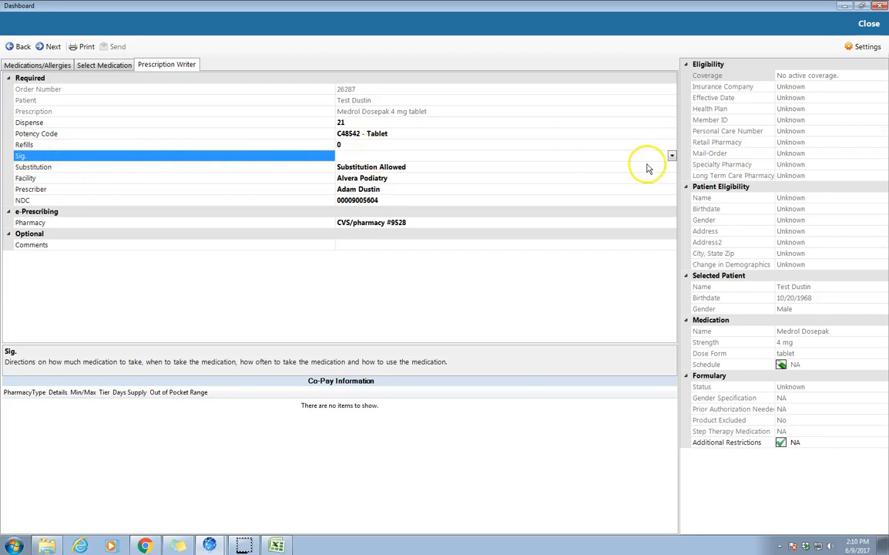
click(672, 156)
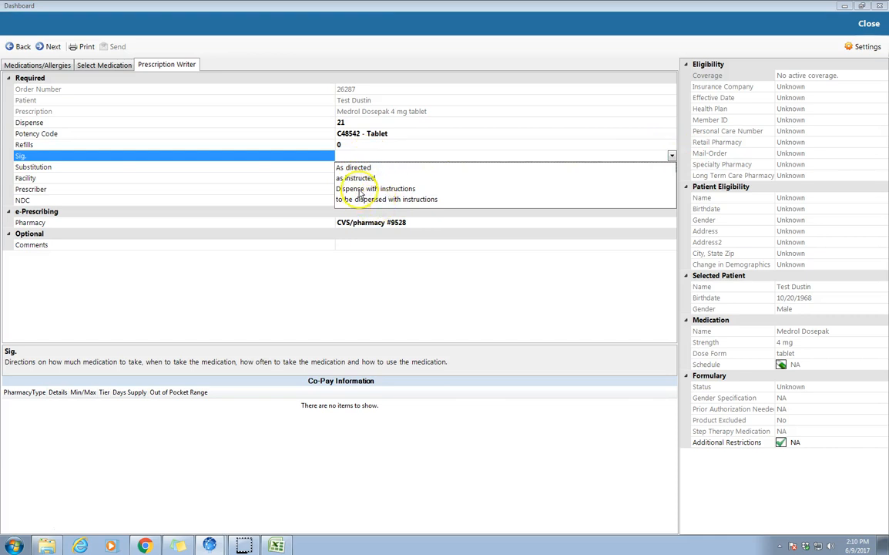
click(277, 542)
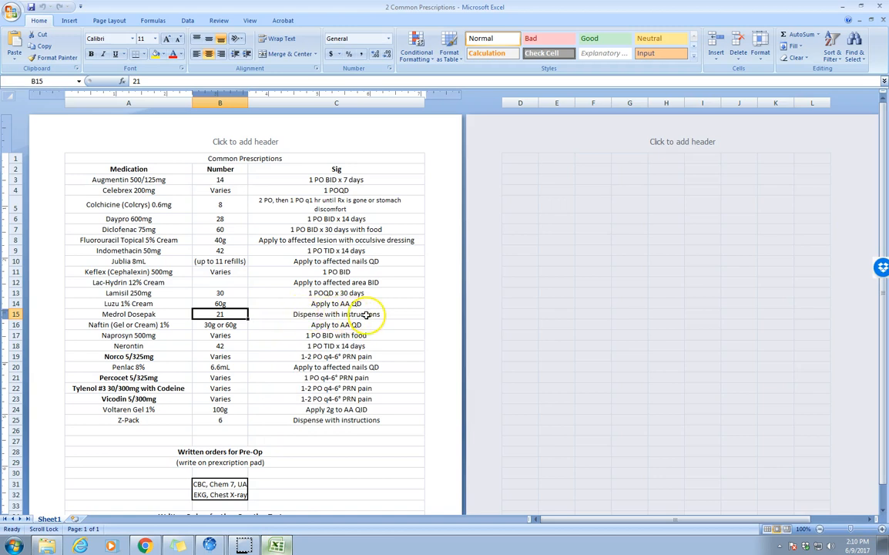
key(alt+Tab)
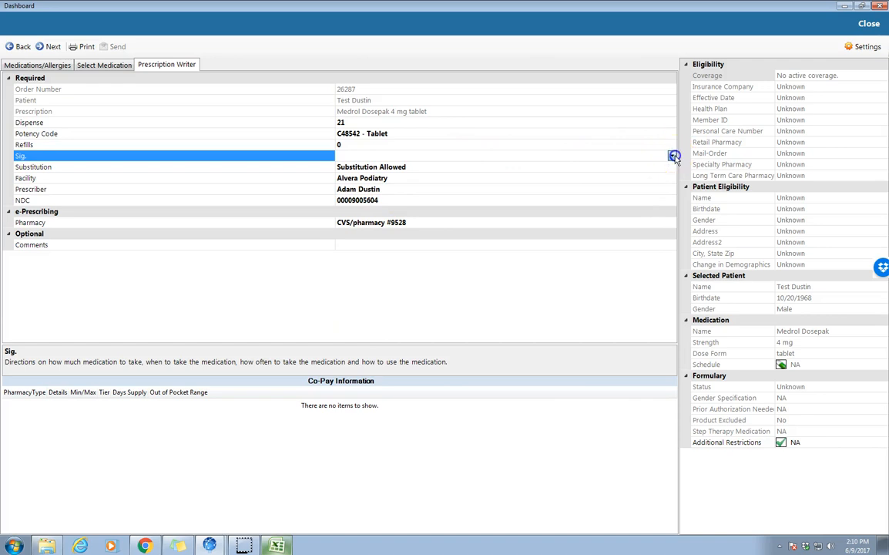
click(673, 156)
click(395, 191)
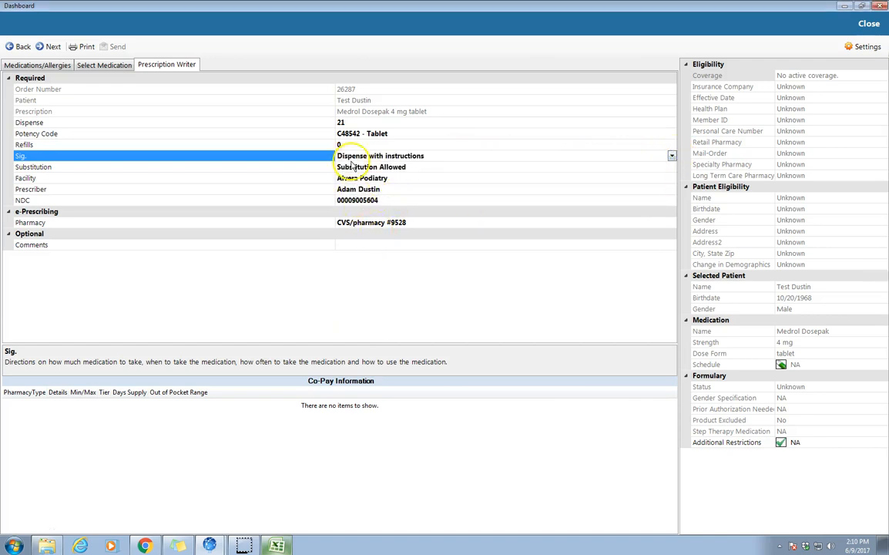
Change the prescription's prescriber to the last provider in the provider list
click(657, 189)
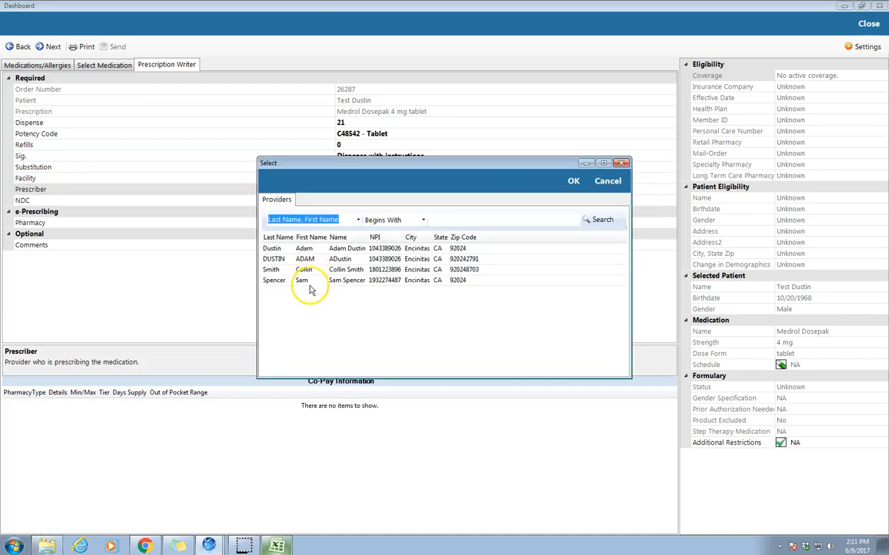
click(304, 282)
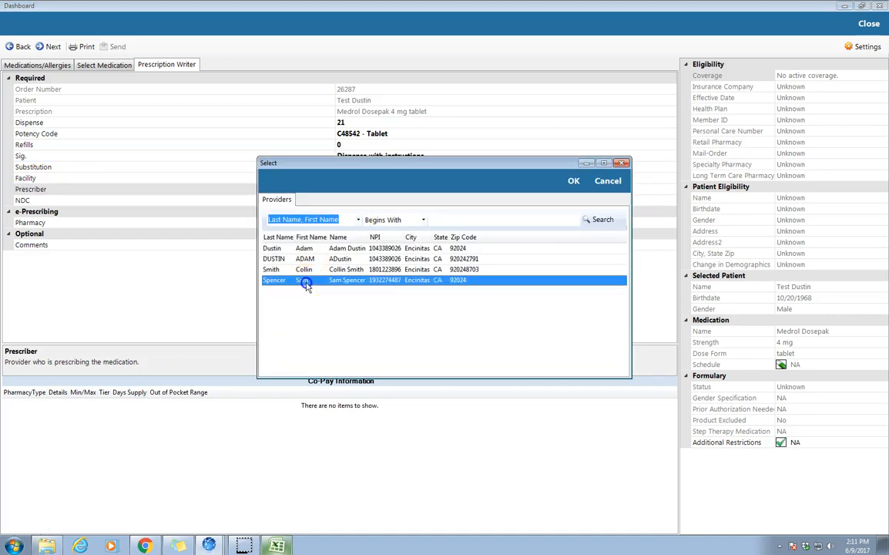
click(574, 183)
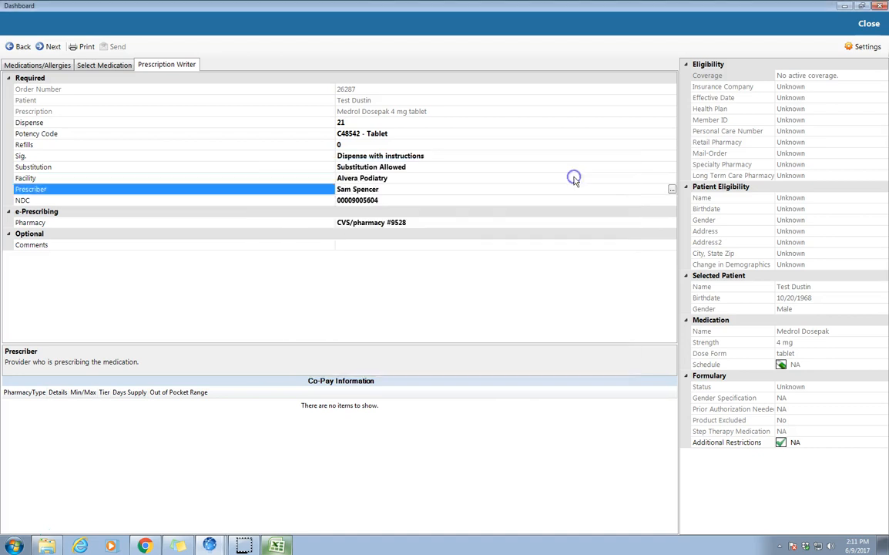
Open the prescription's pharmacy selection and browse the My Favorites pharmacies sorted by city
click(474, 223)
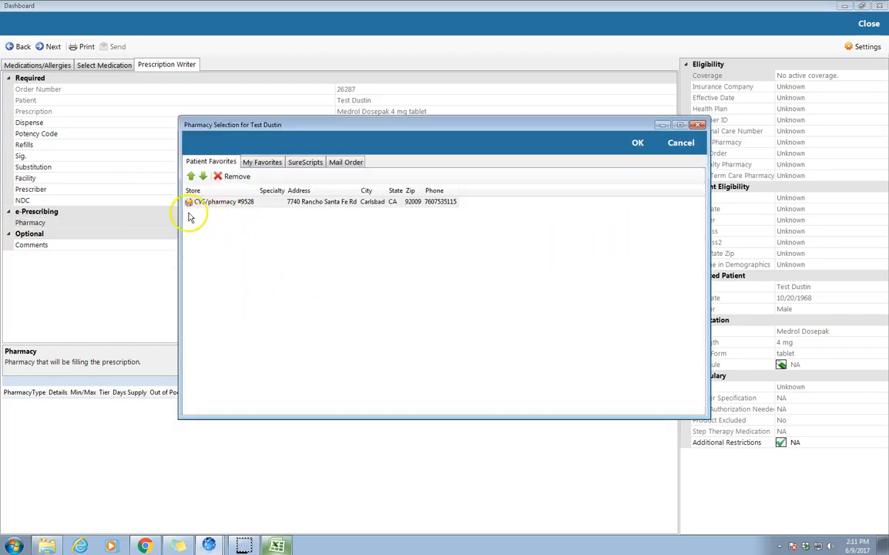
click(250, 162)
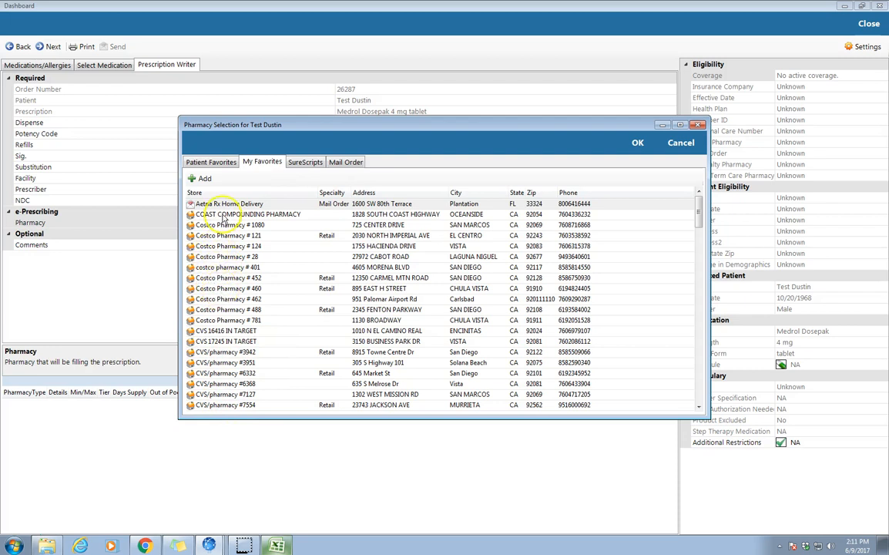
click(318, 269)
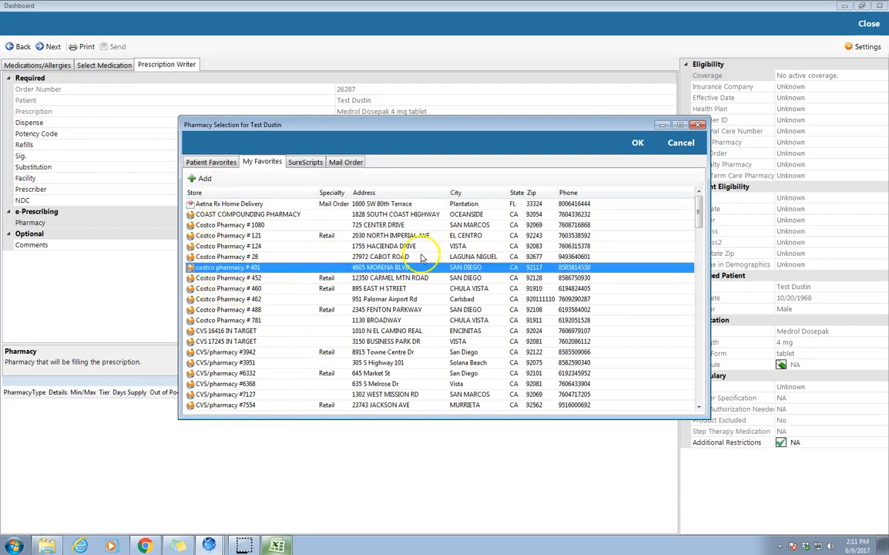
click(471, 189)
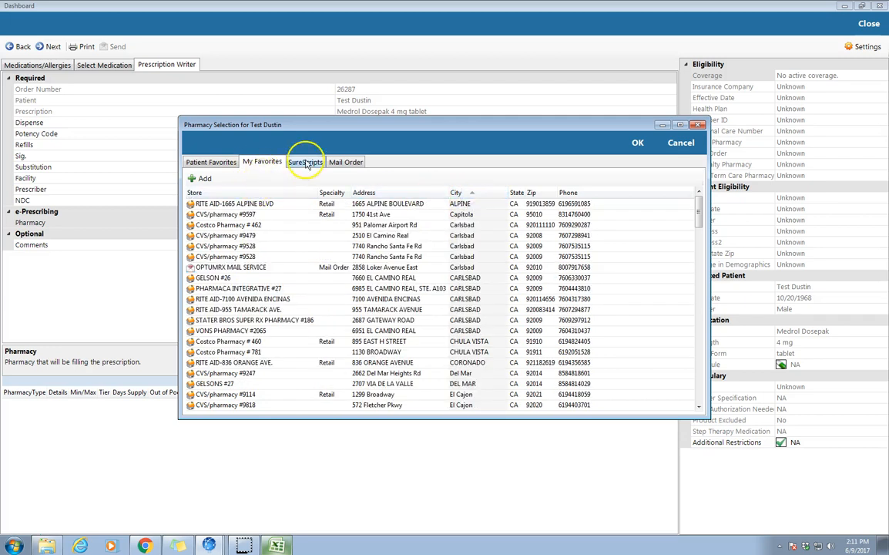
Search SureScripts for cvs pharmacies in carlsbad, CA, and choose Cvs/Pharmacy #9528 for the prescription
click(300, 162)
click(354, 176)
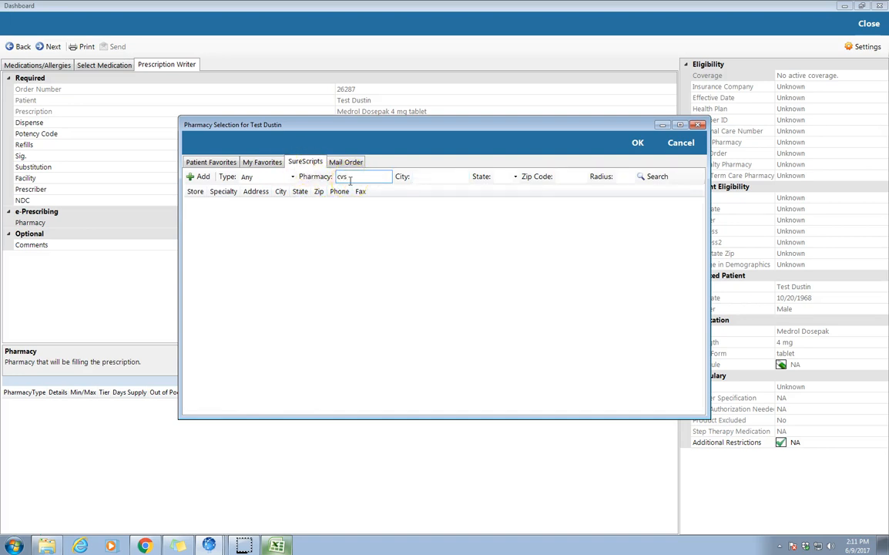
click(423, 175)
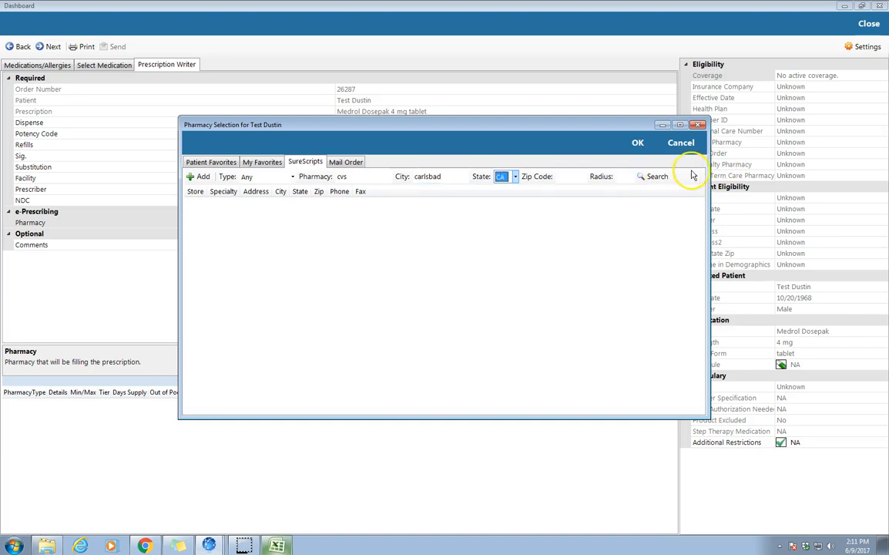
click(656, 176)
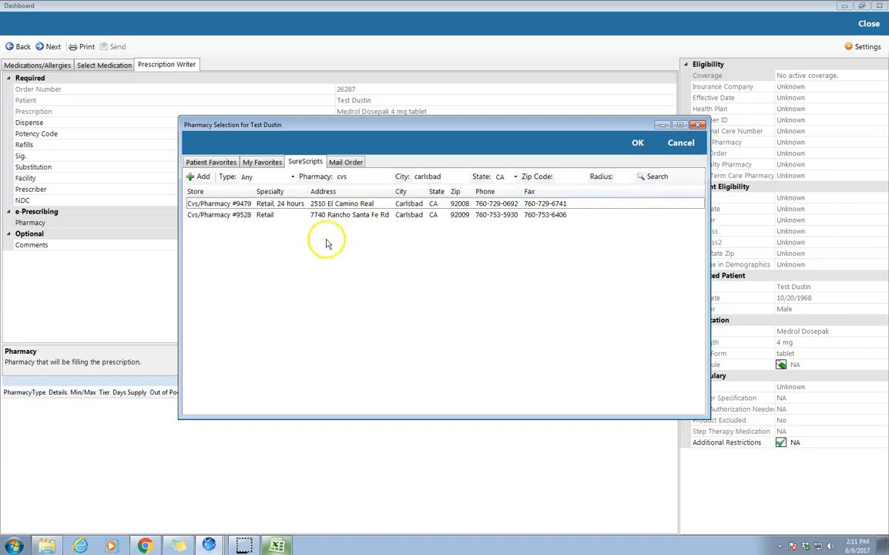
click(307, 216)
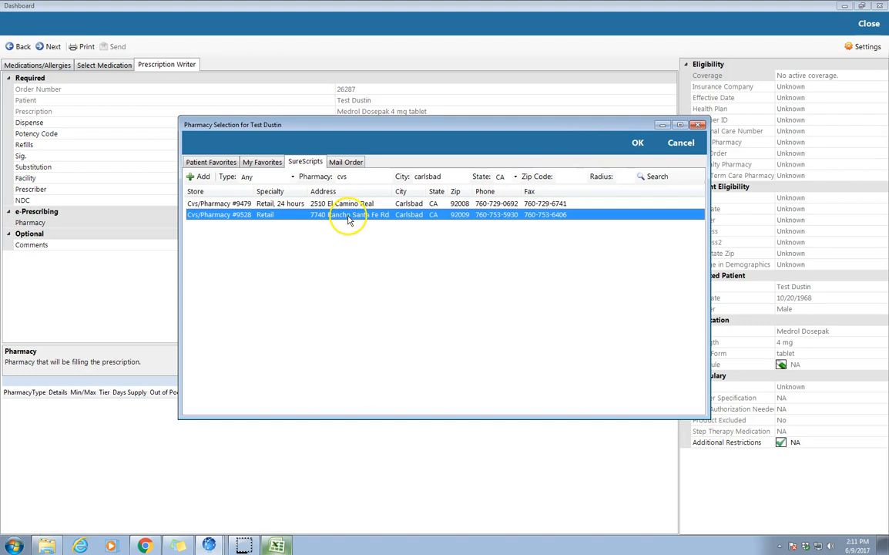
click(639, 144)
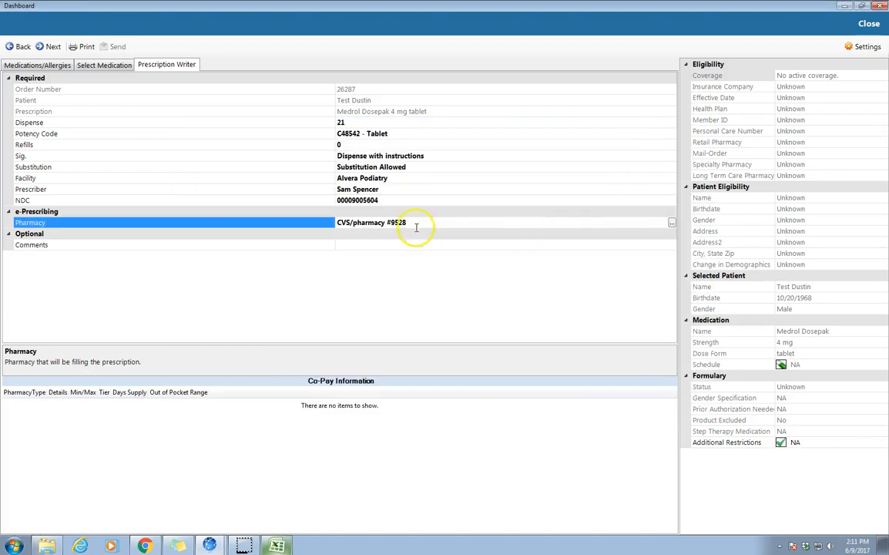
Continue to the prescription's confirmation page to review the details, and close the prescription dashboard without sending
click(52, 49)
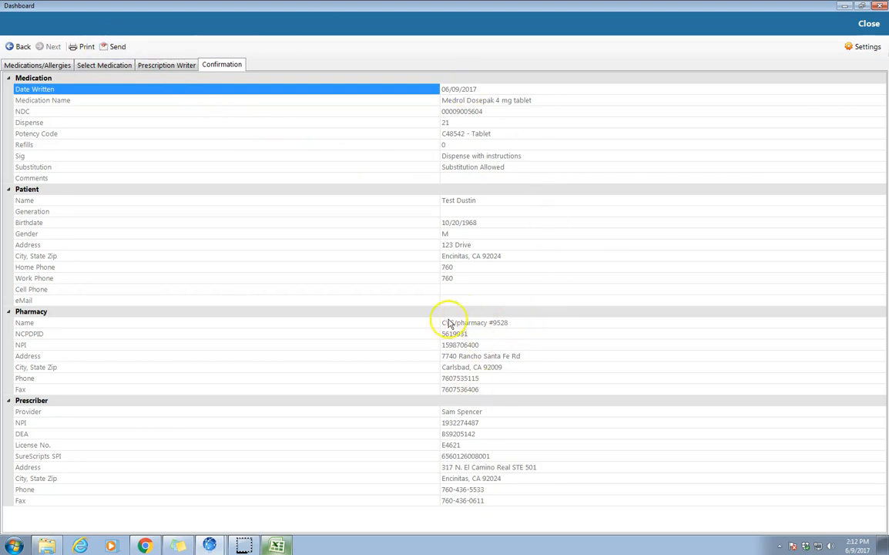
click(867, 24)
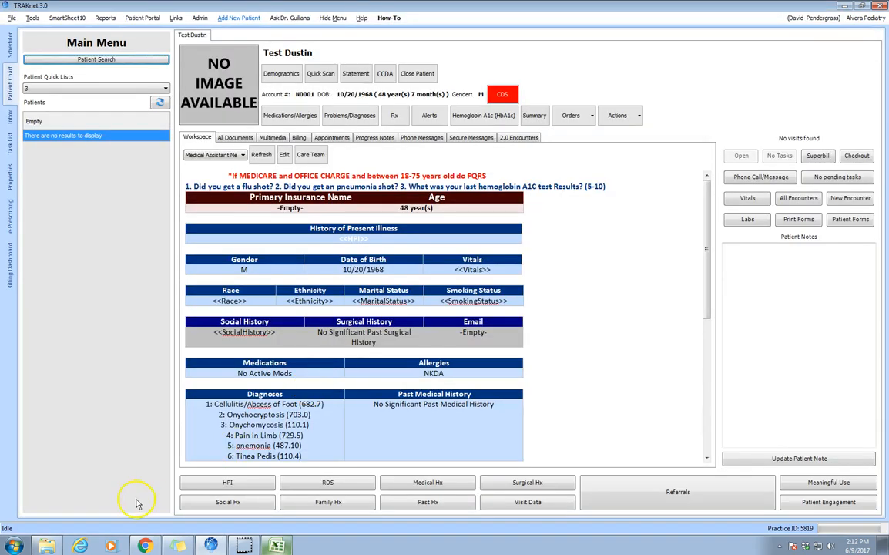